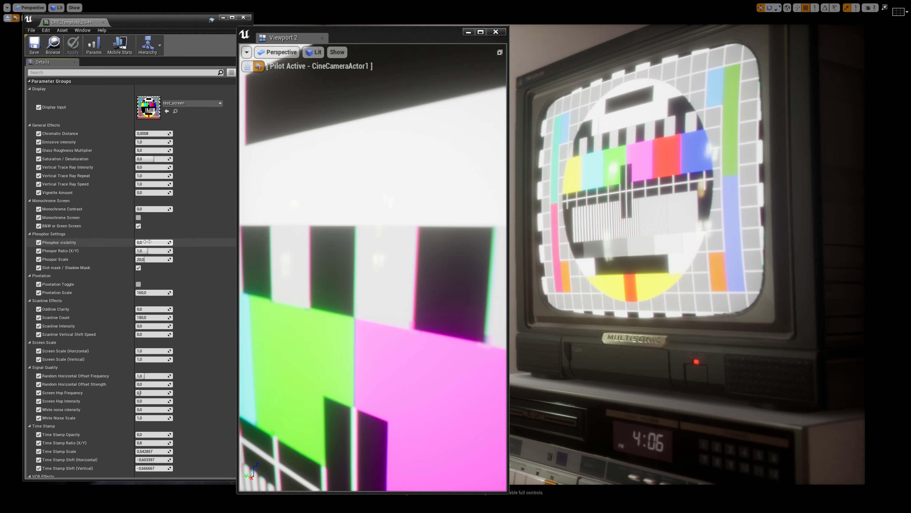
Step: Raise Phosphor visibility, lower Phosphor Scale to about 1.5 and set Phosphor Ratio (X/Y) to 2.0
left_click_drag(138, 242, 155, 242)
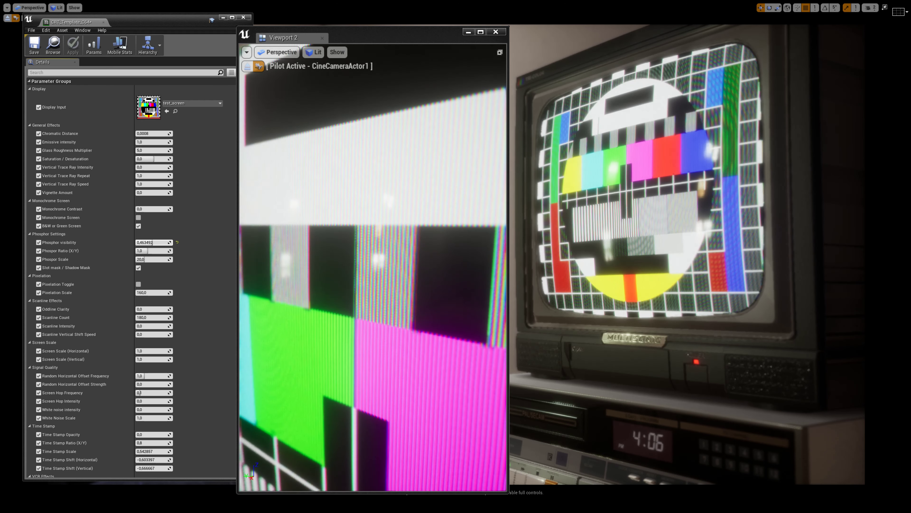
left_click_drag(155, 242, 149, 242)
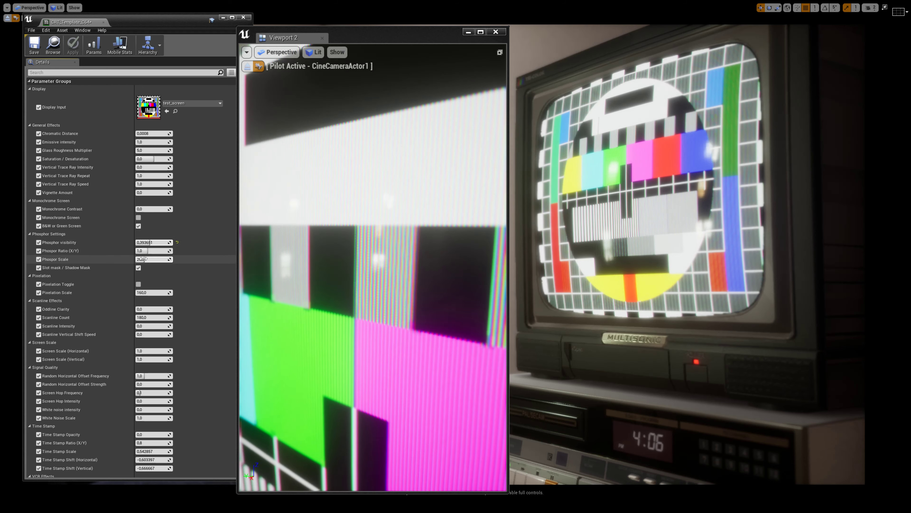
mouse_move(155, 262)
left_mouse_down()
mouse_move(144, 261)
mouse_move(160, 250)
mouse_move(162, 260)
mouse_move(145, 259)
left_mouse_up()
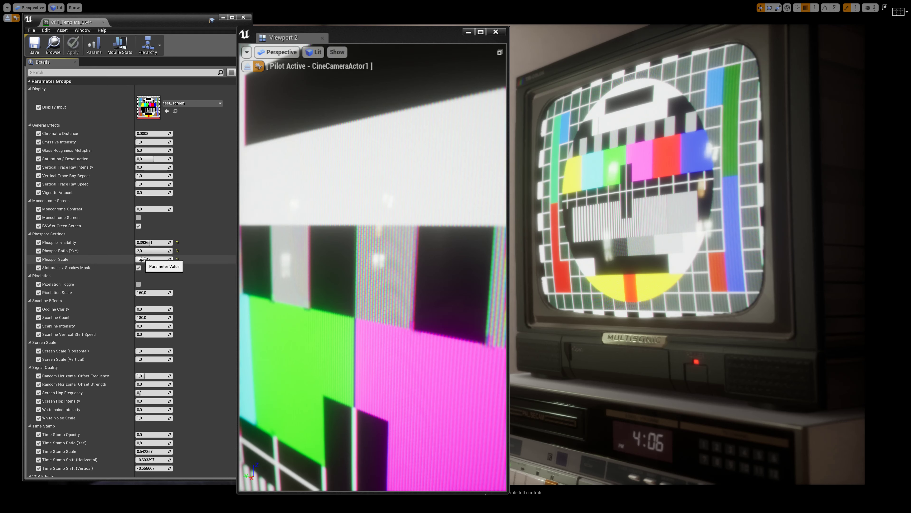
Step: Set Phosphor Scale to 15
type("20")
key("Return")
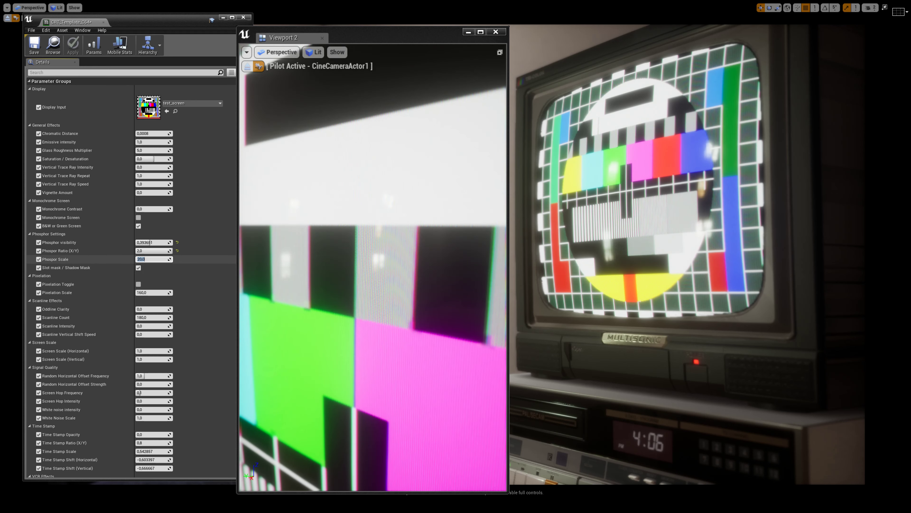
key("Return")
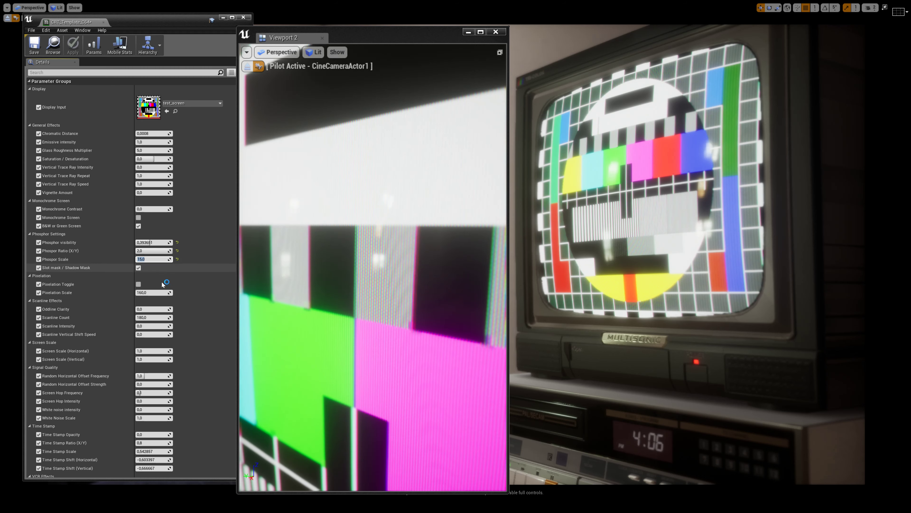
Step: Set Pixelation Scale to about 417.4, leaving the Pixelation Toggle off
left_click(138, 284)
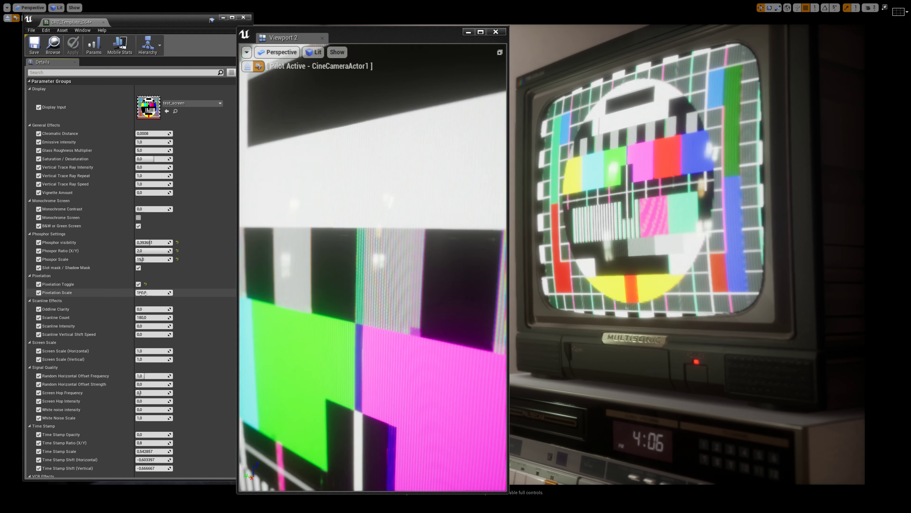
mouse_move(150, 292)
left_mouse_down()
mouse_move(137, 292)
mouse_move(165, 293)
left_mouse_up()
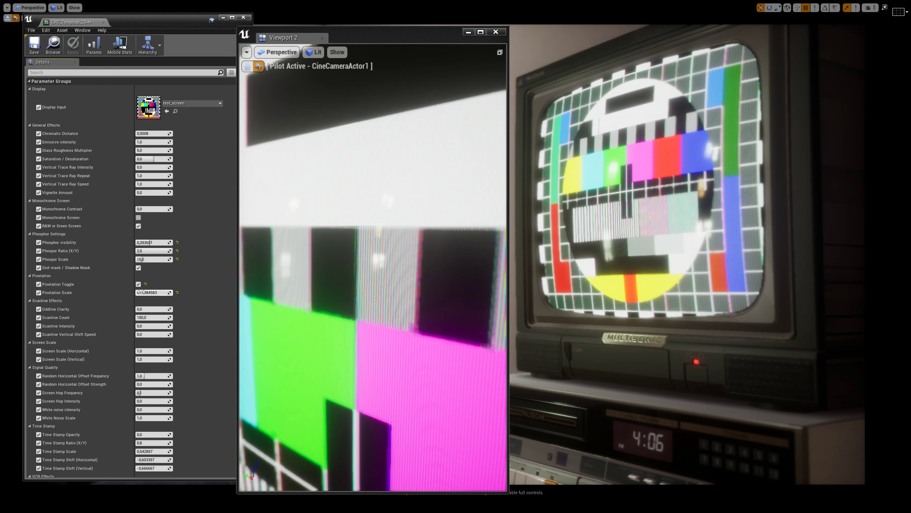
left_click(139, 284)
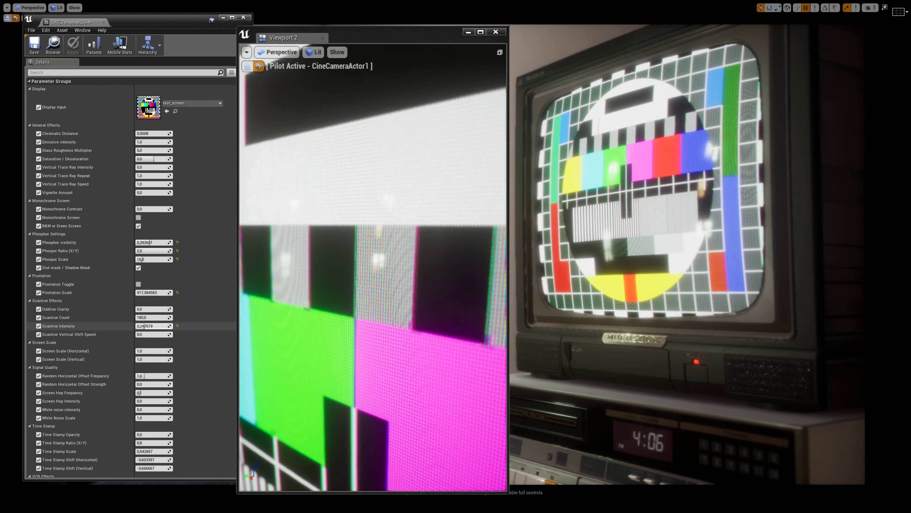
Step: Raise Scanline Intensity to about 0.71 and give Scanline Vertical Shift Speed a low value
left_click_drag(151, 326, 162, 326)
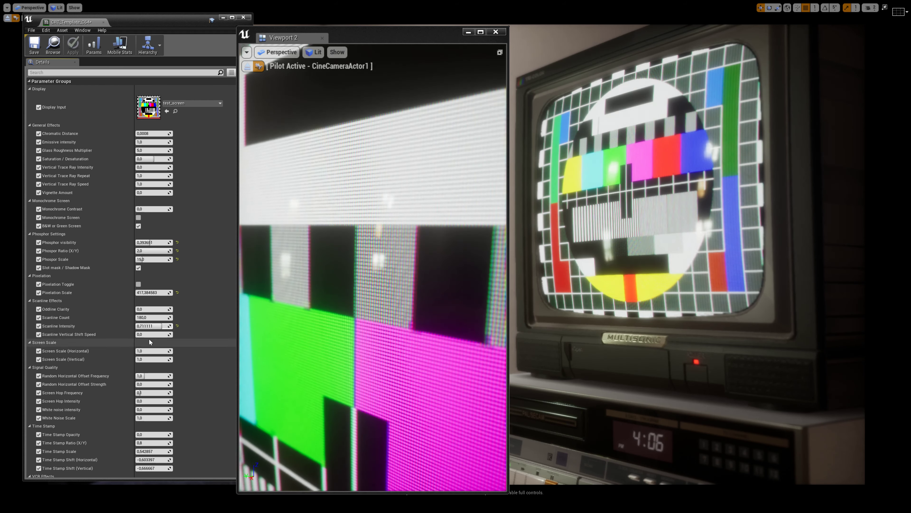
left_click_drag(144, 334, 159, 334)
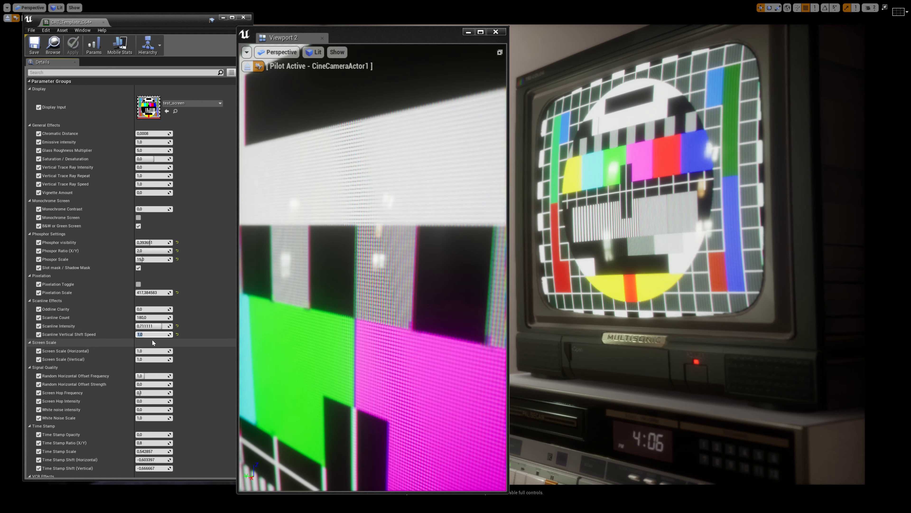
left_click(274, 197)
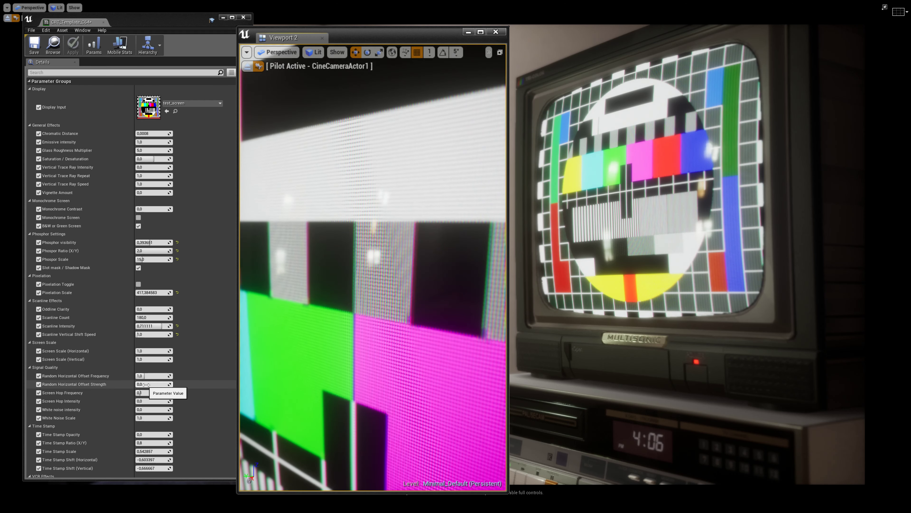
Step: Add small Random Horizontal Offset (frequency about 0.43) and White Noise Intensity about 0.095
left_click_drag(147, 384, 150, 384)
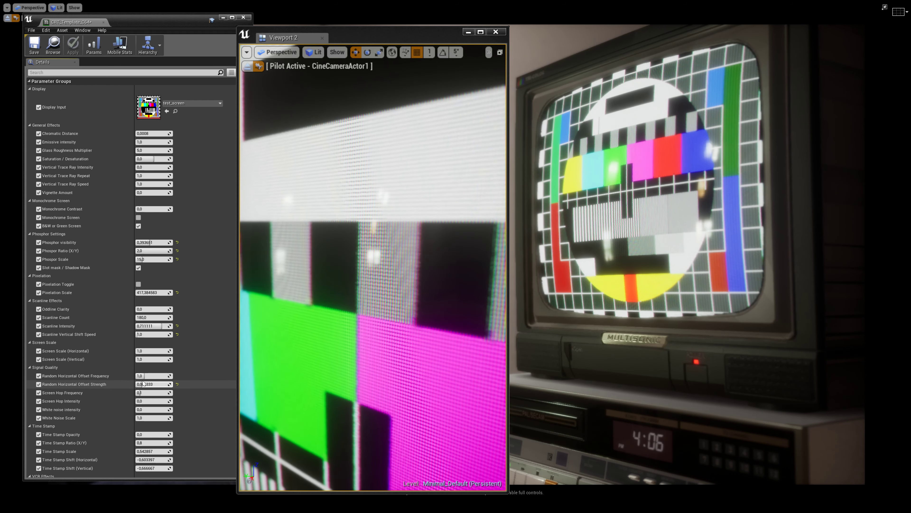
left_click_drag(143, 376, 138, 376)
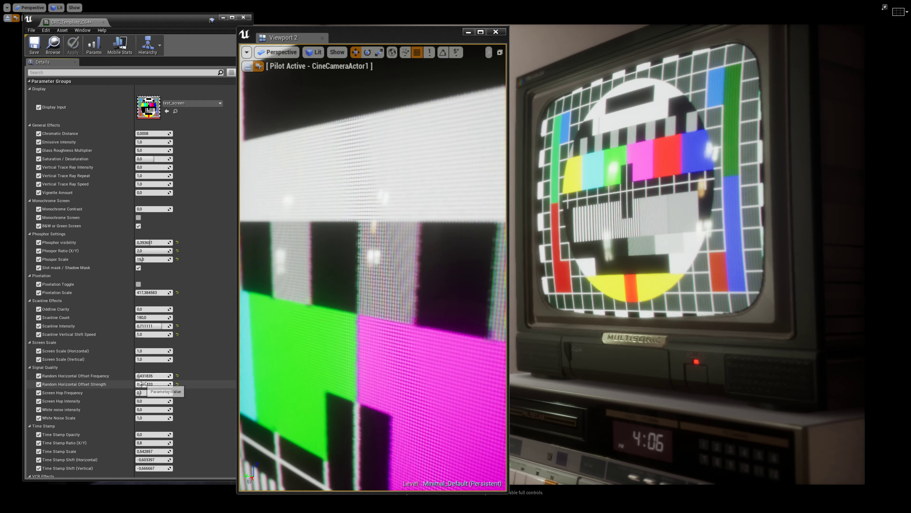
scroll(143, 383, "down", 2)
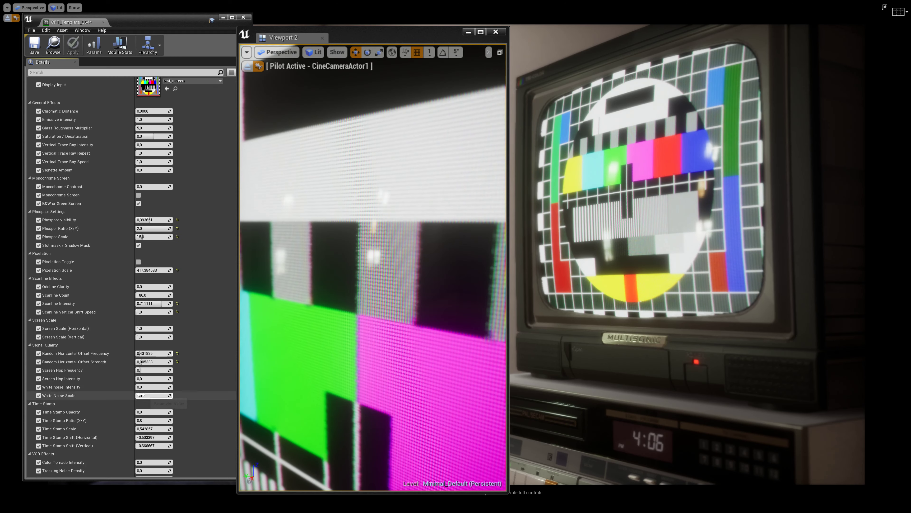
left_click_drag(137, 387, 140, 387)
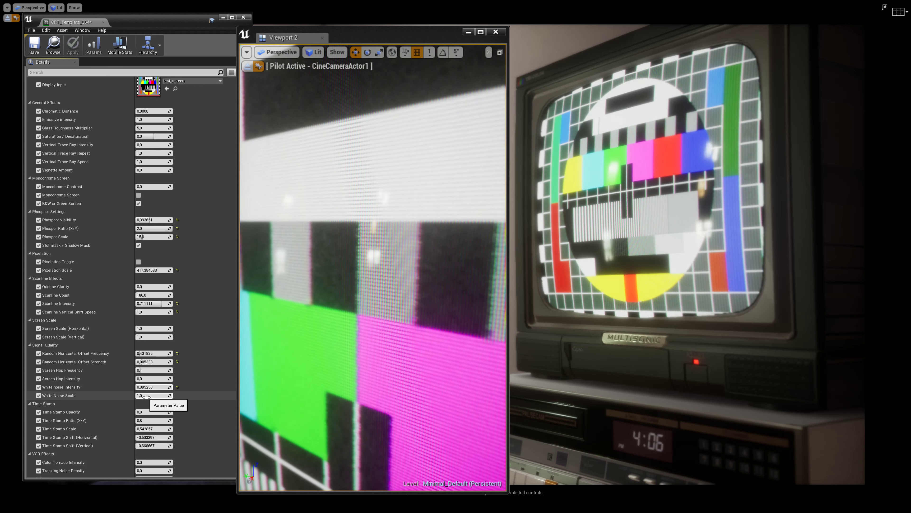
Step: Fade in the time stamp to about 0.58 opacity and shift it horizontally
scroll(146, 412, "down", 1)
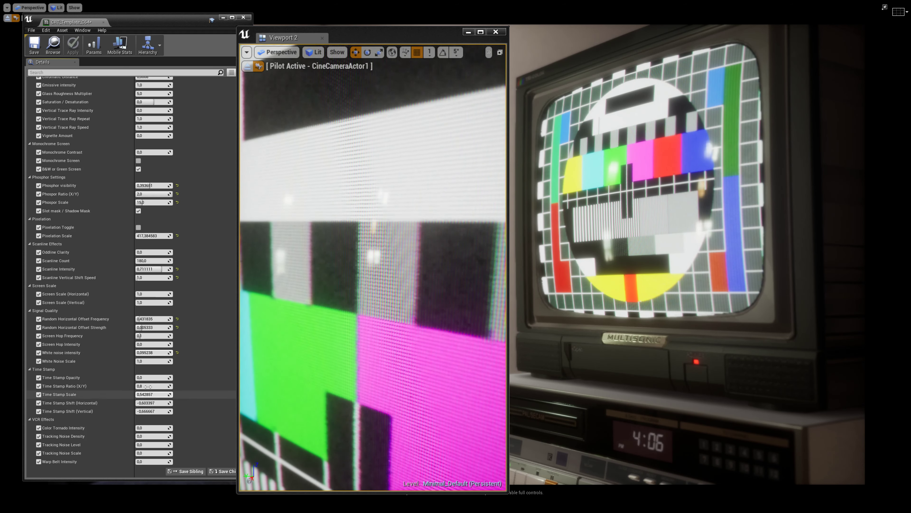
scroll(146, 379, "down", 1)
mouse_move(146, 378)
left_mouse_down()
mouse_move(165, 379)
mouse_move(142, 377)
mouse_move(162, 393)
left_mouse_up()
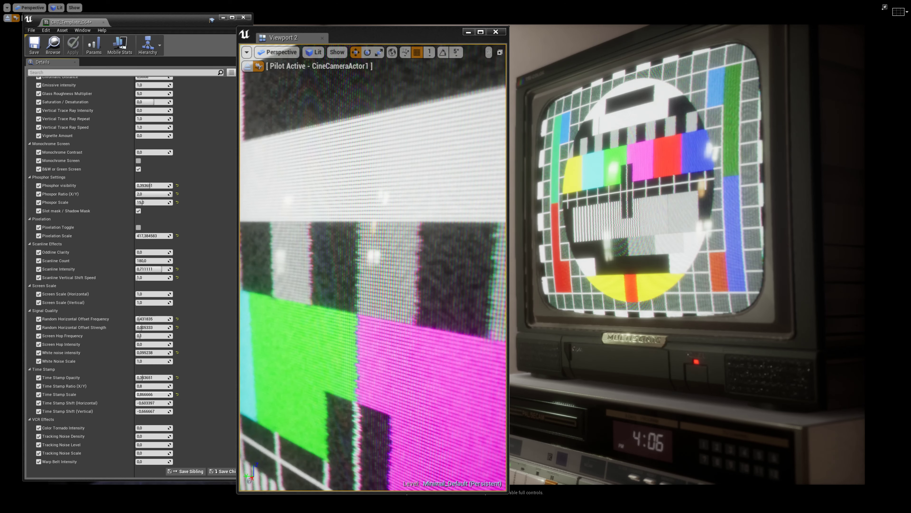
mouse_move(141, 402)
left_mouse_down()
mouse_move(151, 411)
mouse_move(175, 402)
mouse_move(141, 403)
left_mouse_up()
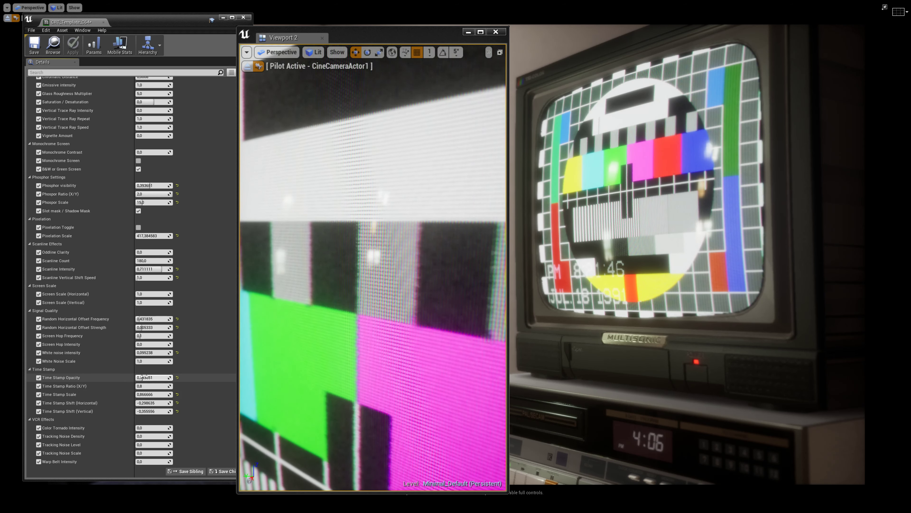
mouse_move(148, 378)
left_mouse_down()
mouse_move(161, 378)
mouse_move(142, 378)
left_mouse_up()
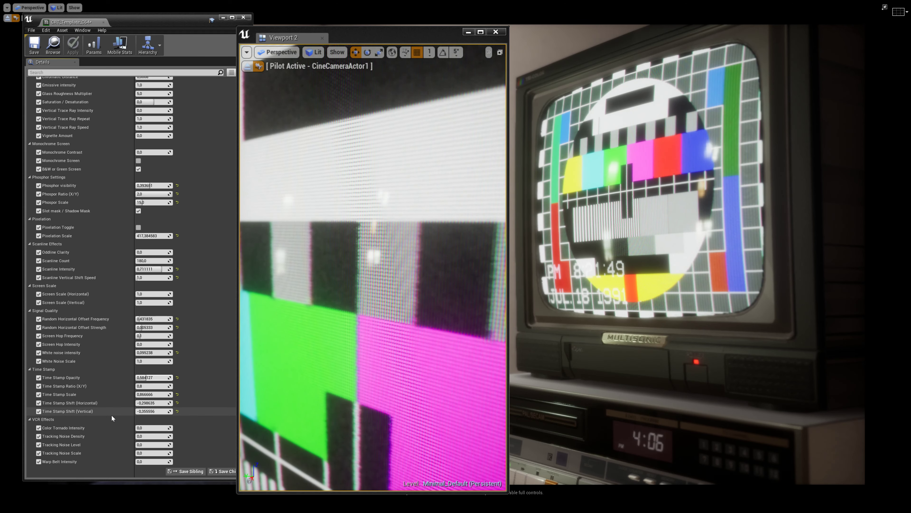
Step: Add colour tornado distortion by raising Color Tornado Intensity under VCR Effects
scroll(112, 415, "down", 2)
left_click_drag(148, 404, 169, 405)
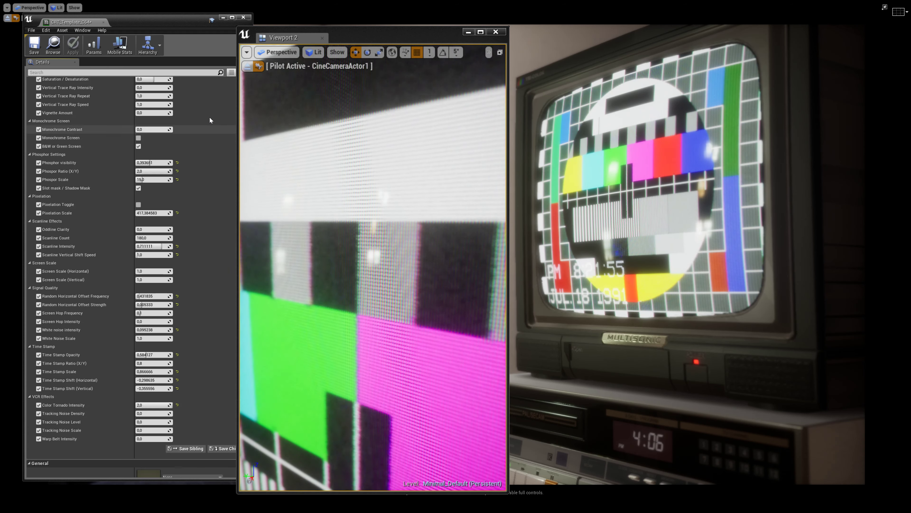
scroll(144, 130, "up", 5)
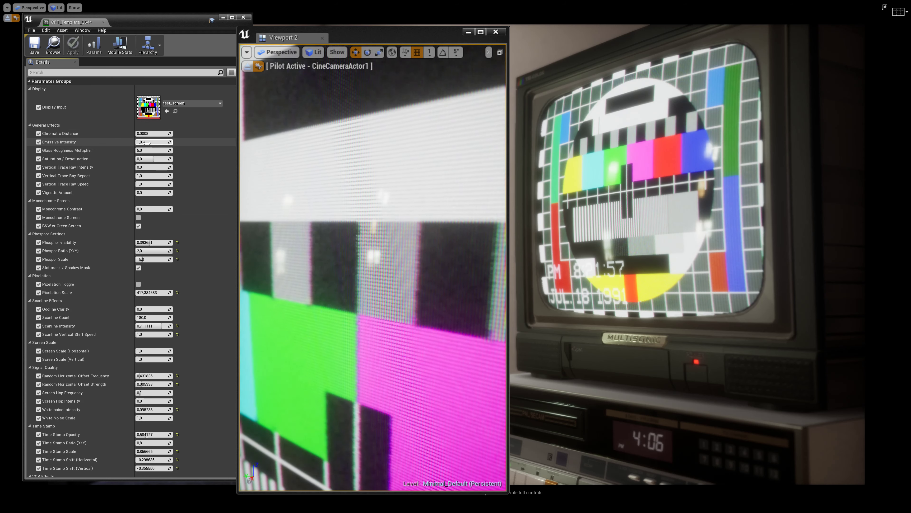
Step: Try Emissive Intensity at 0.5, 0 and 1, then set Saturation / Desaturation to about -0.13
type("0,5")
key("Return")
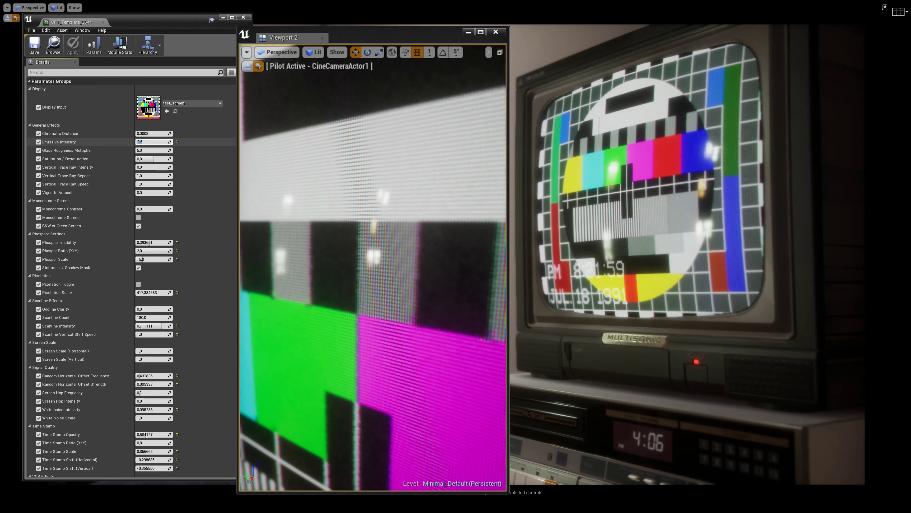
type("0")
key("Return")
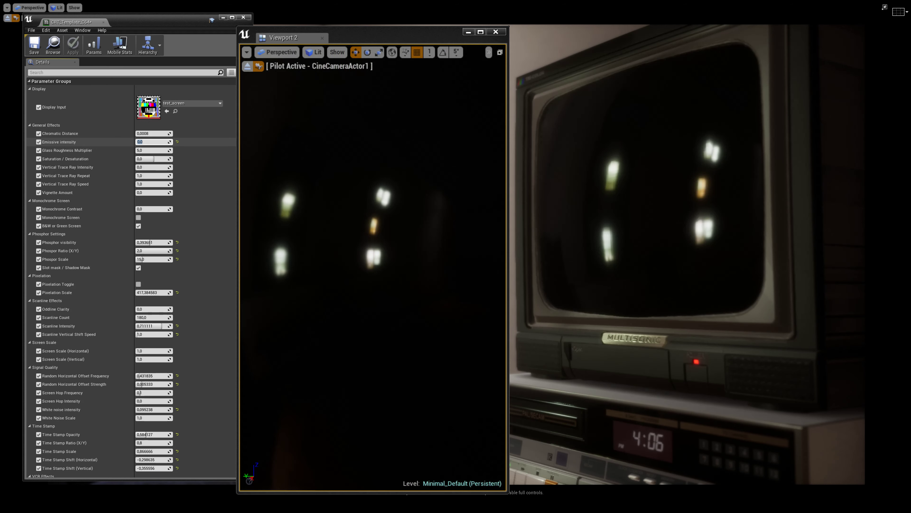
type("1")
key("Return")
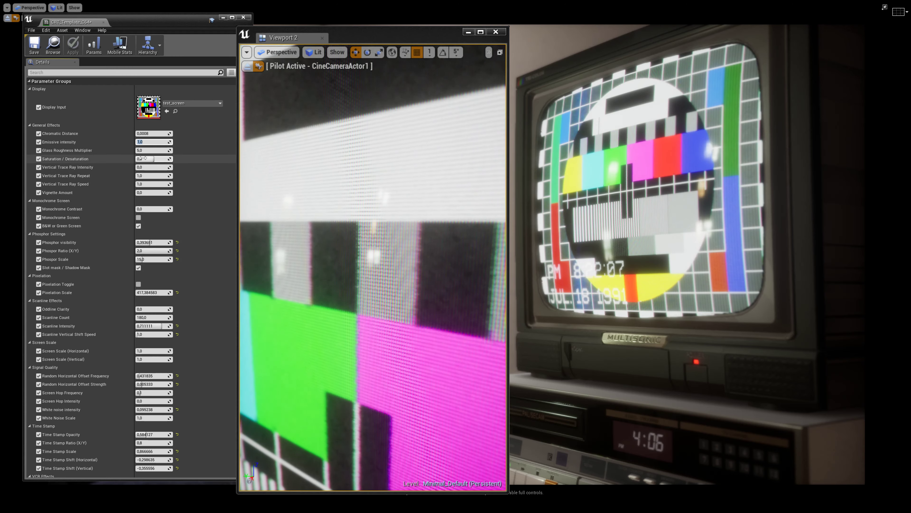
mouse_move(147, 160)
left_mouse_down()
mouse_move(156, 160)
mouse_move(143, 142)
left_mouse_up()
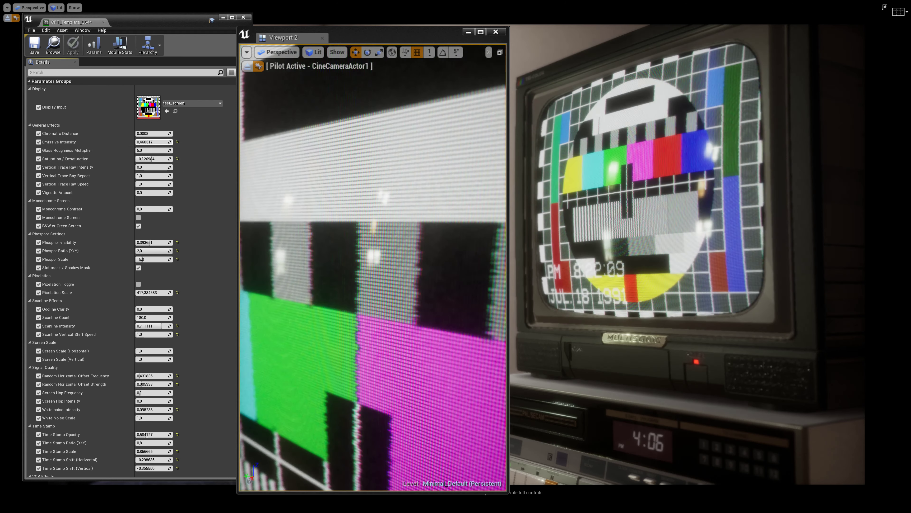
Step: Set Color Tornado Intensity to 5
scroll(199, 229, "down", 3)
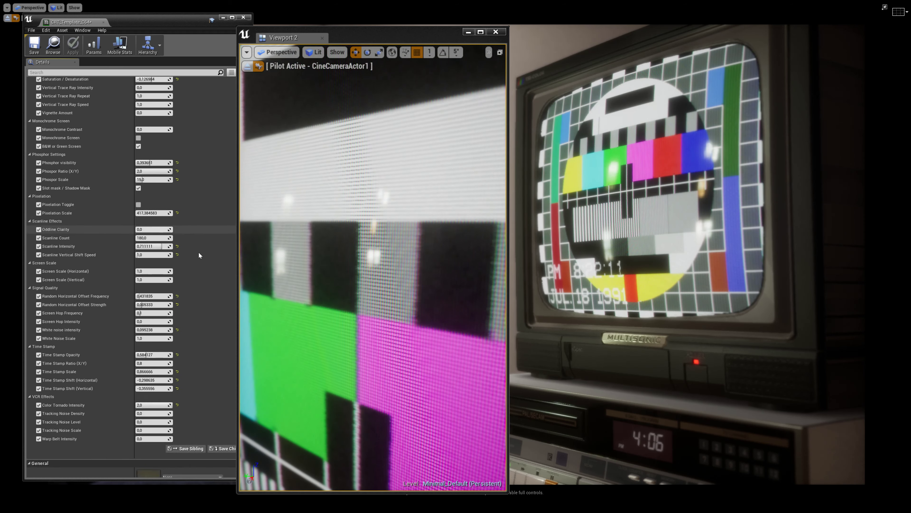
scroll(199, 254, "down", 2)
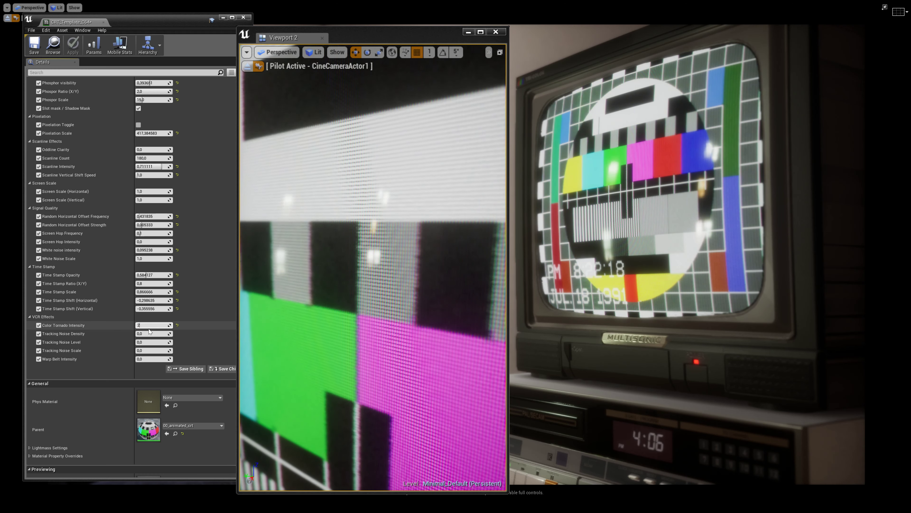
type("0,0")
key("Return")
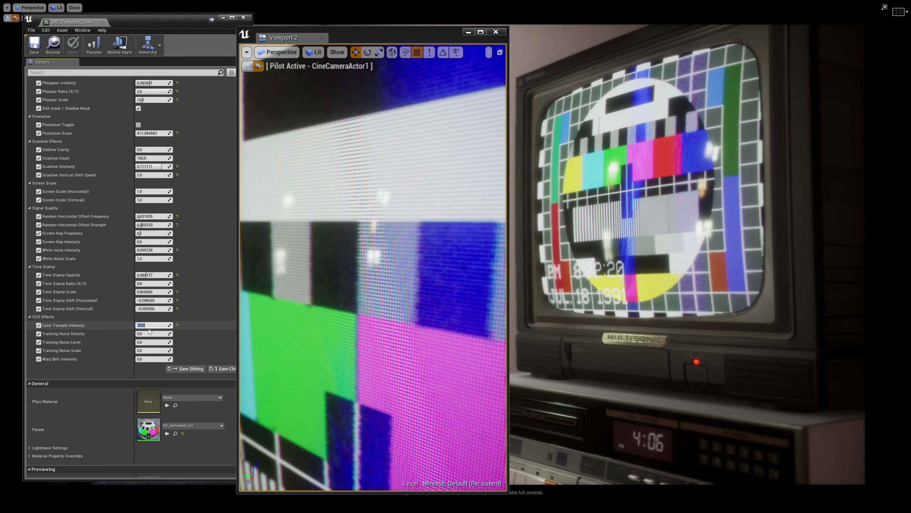
type("5")
key("Return")
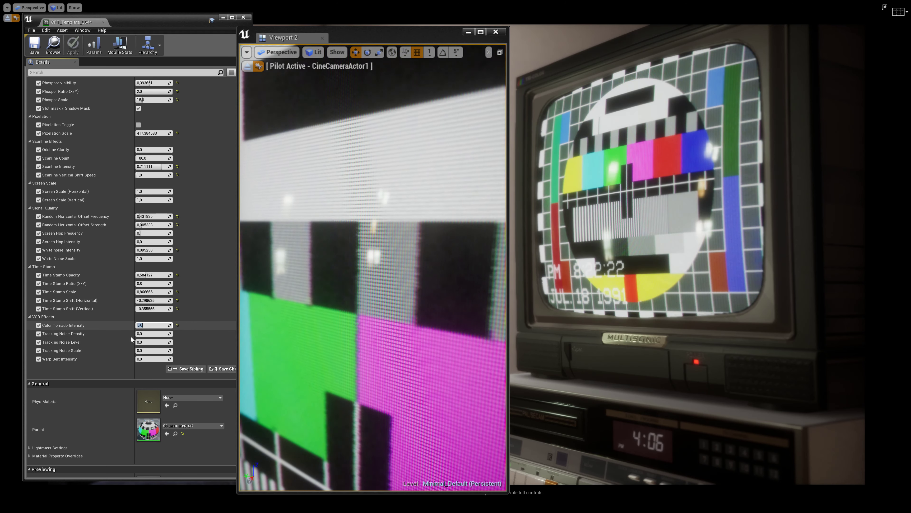
Step: Set Tracking Noise Density to 1 and add tracking noise with a larger scale
left_click(144, 333)
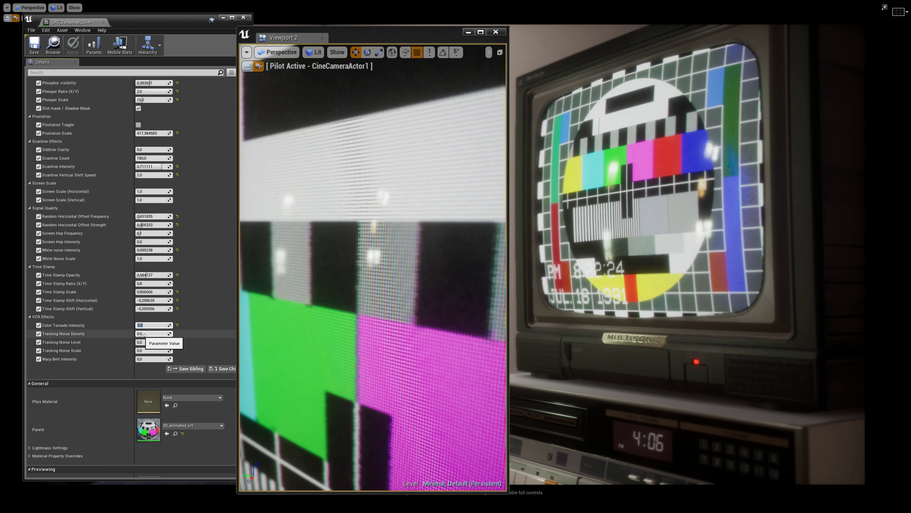
type("1")
key("Return")
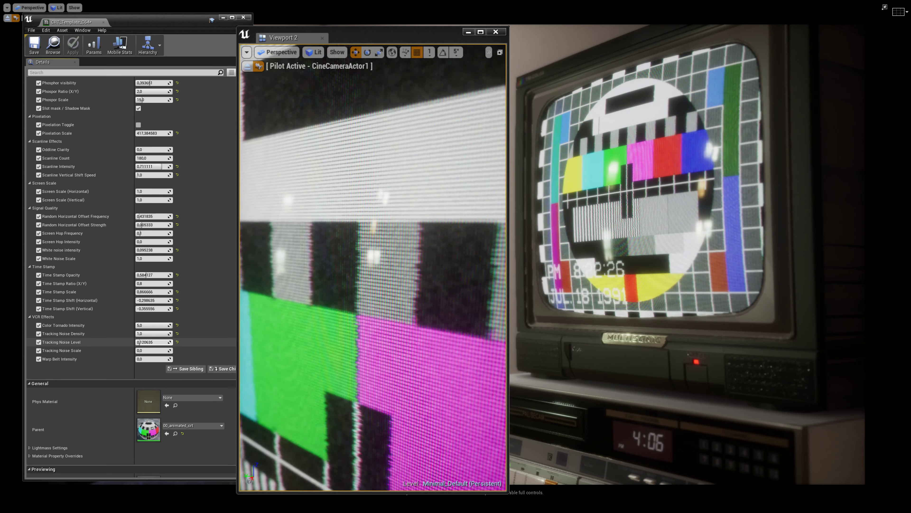
left_click_drag(149, 342, 172, 341)
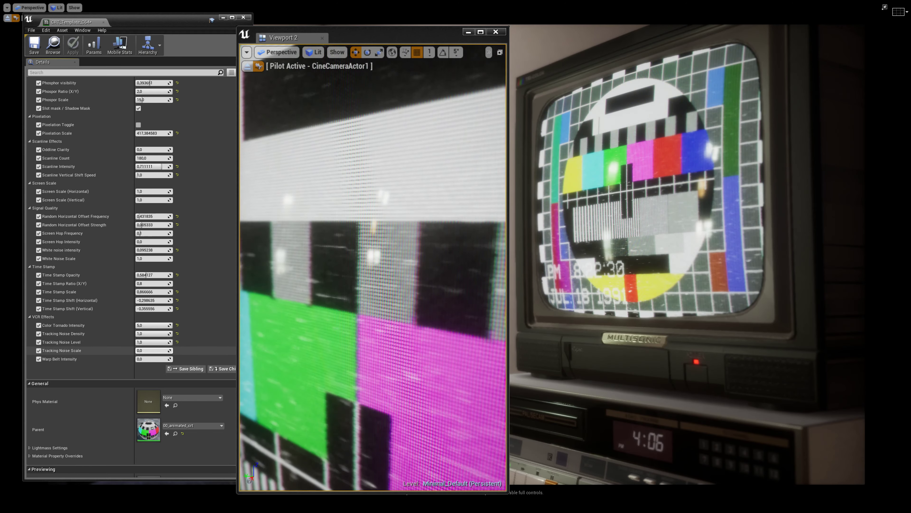
mouse_move(149, 351)
left_mouse_down()
mouse_move(161, 351)
mouse_move(142, 351)
left_mouse_up()
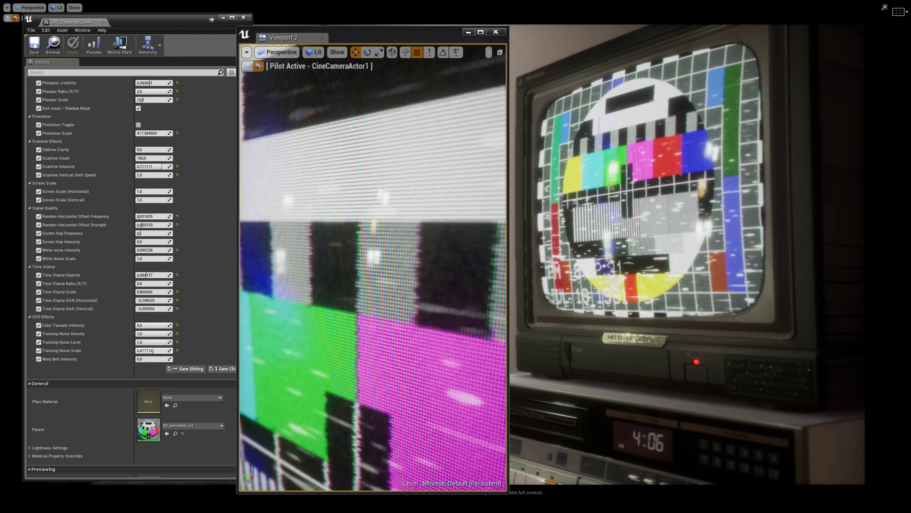
Step: Set Warp Belt Intensity to 1.0 and lower Tracking Noise Scale to about 0.05
scroll(182, 242, "up", 5)
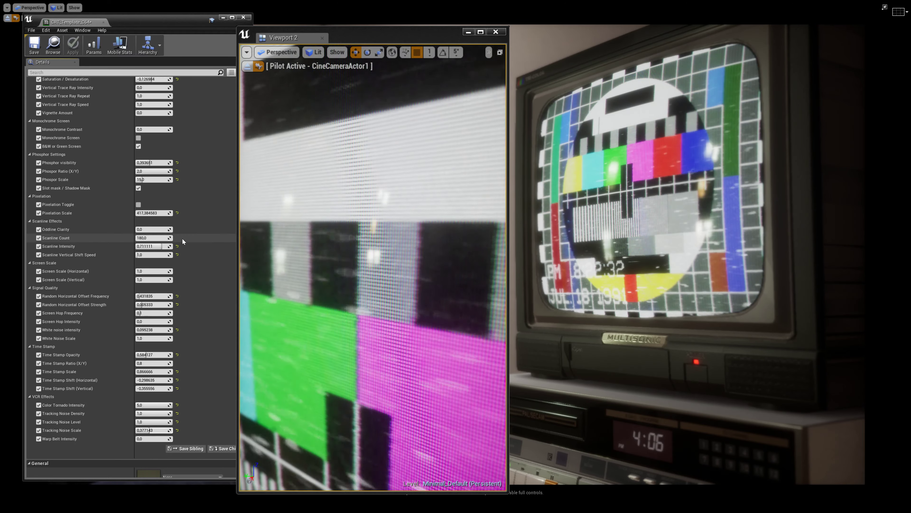
left_click_drag(151, 163, 143, 163)
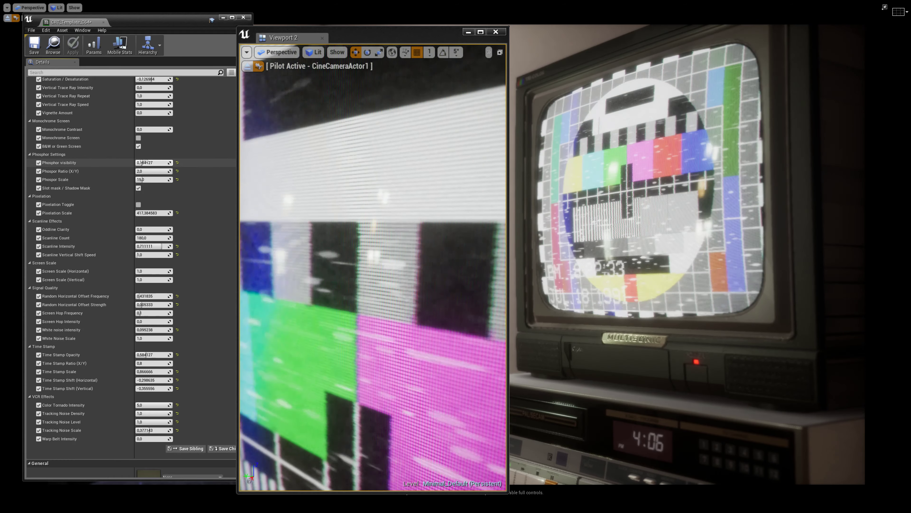
scroll(161, 261, "down", 6)
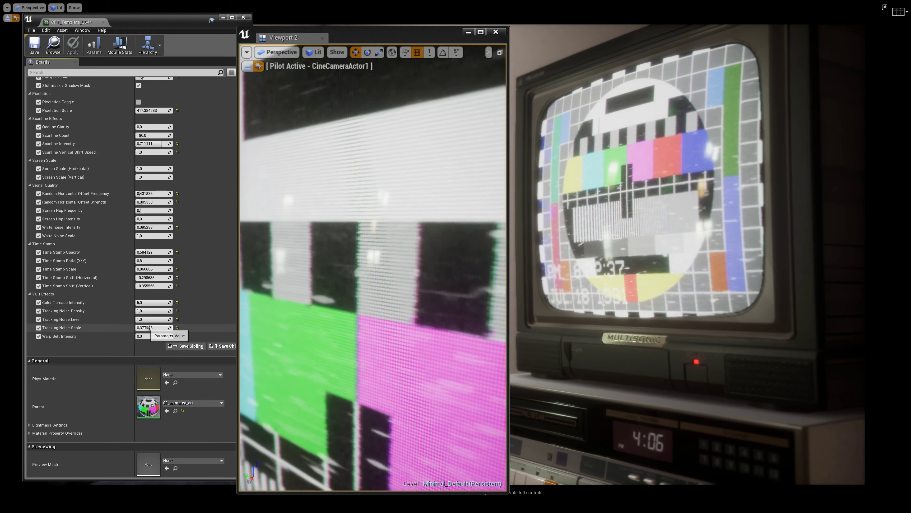
mouse_move(148, 328)
left_mouse_down()
mouse_move(165, 327)
mouse_move(122, 329)
mouse_move(143, 327)
left_mouse_up()
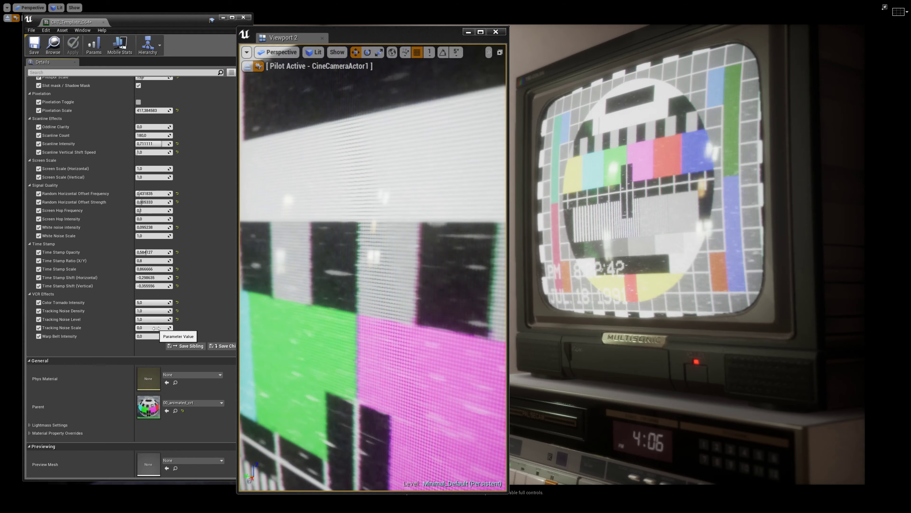
type("1")
key("Return")
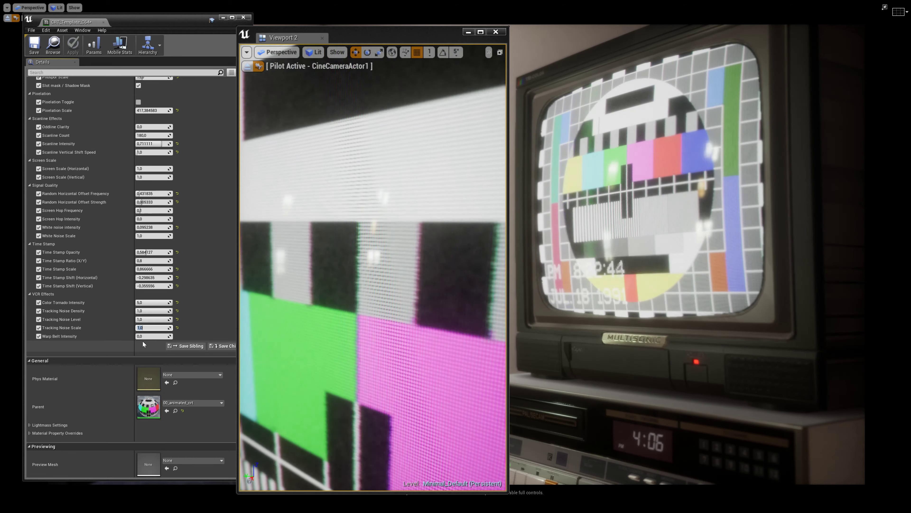
mouse_move(142, 337)
left_mouse_down()
mouse_move(160, 336)
mouse_move(141, 327)
left_mouse_up()
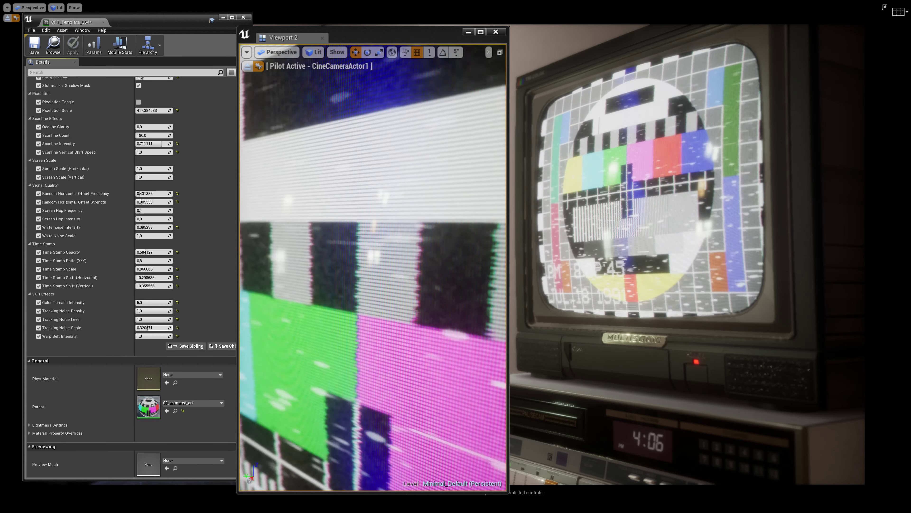
left_click_drag(142, 327, 144, 311)
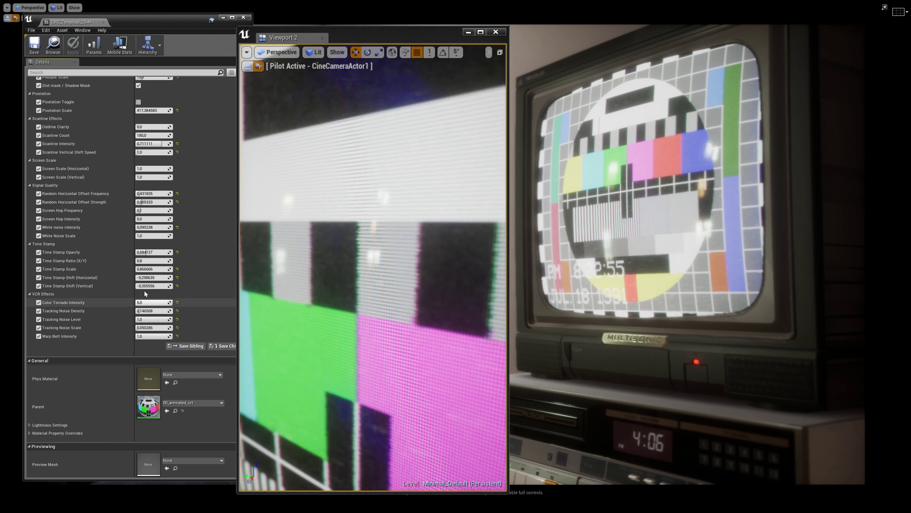
Step: Raise Screen Hop Intensity and set Screen Hop Frequency to 0.5
scroll(107, 313, "down", 1)
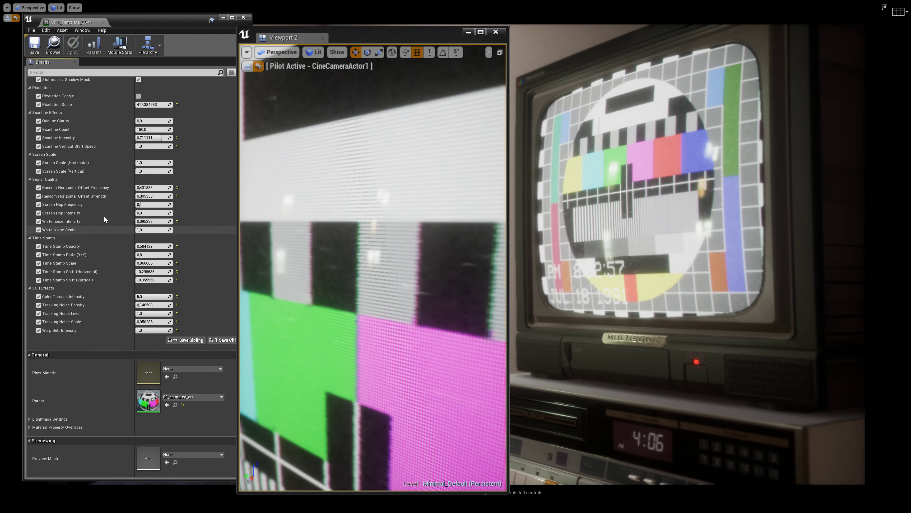
mouse_move(150, 213)
left_mouse_down()
mouse_move(160, 213)
mouse_move(147, 213)
left_mouse_up()
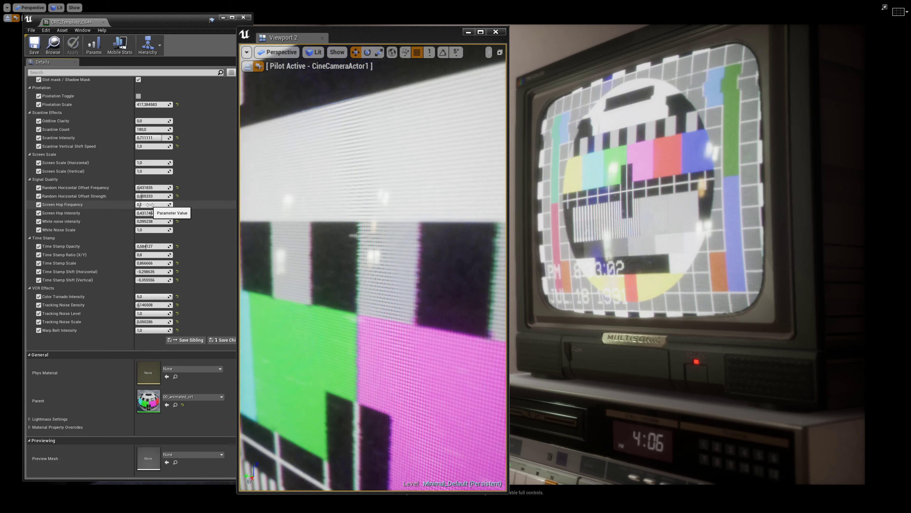
left_click_drag(140, 205, 158, 205)
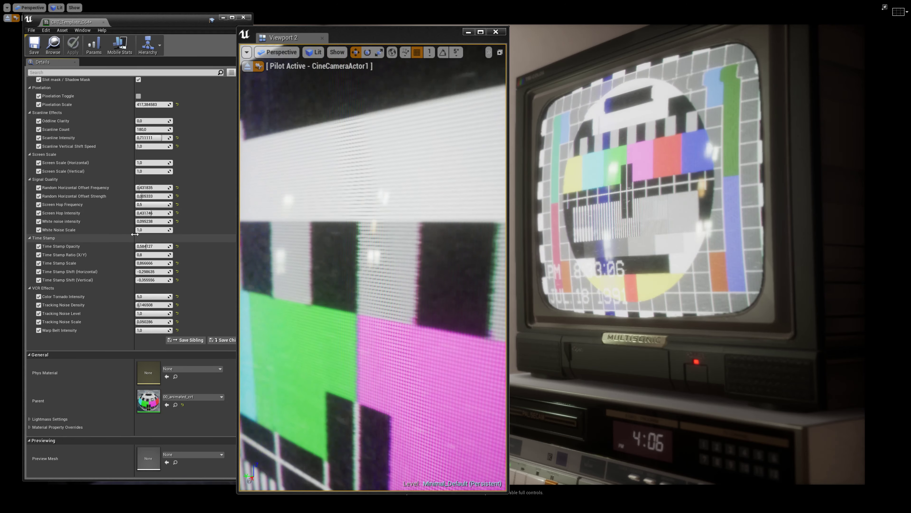
Step: Reset White Noise Intensity to default, then raise it to about 0.13
left_click(177, 222)
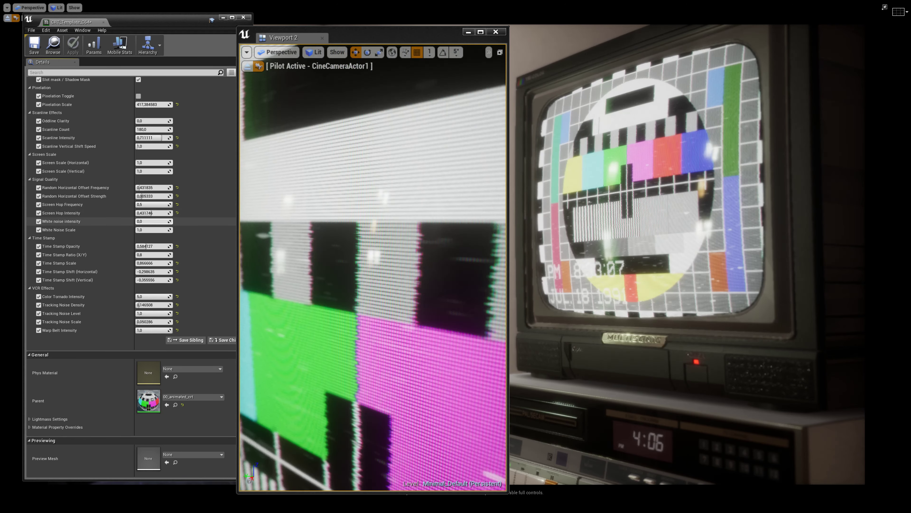
left_click_drag(148, 221, 151, 222)
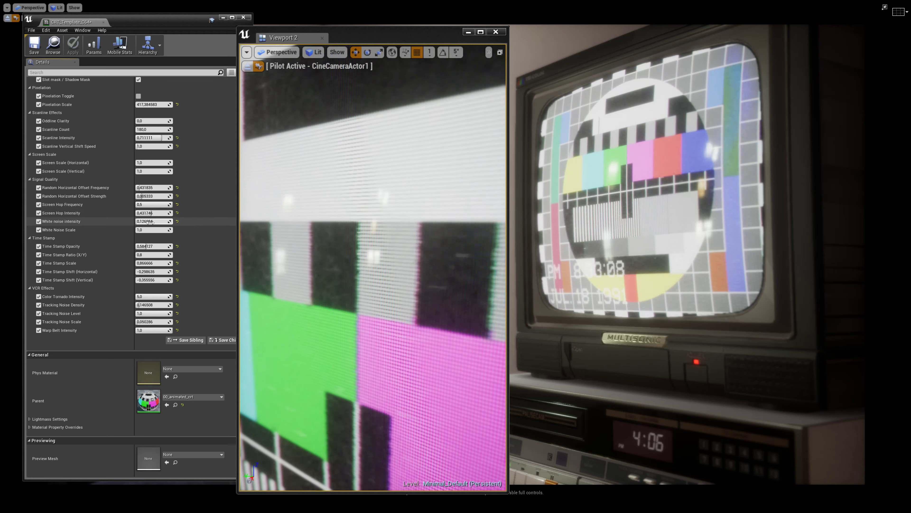
scroll(151, 222, "up", 2)
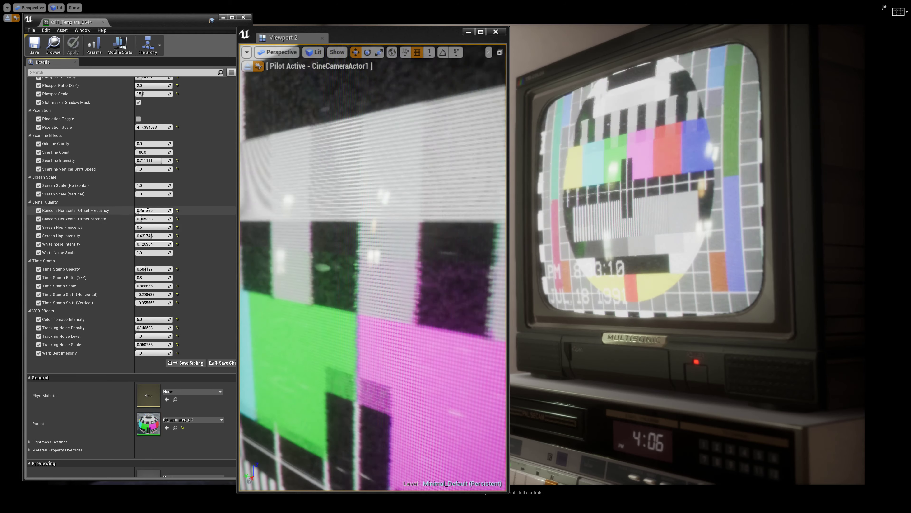
scroll(153, 181, "up", 3)
scroll(153, 182, "up", 4)
scroll(153, 181, "up", 3)
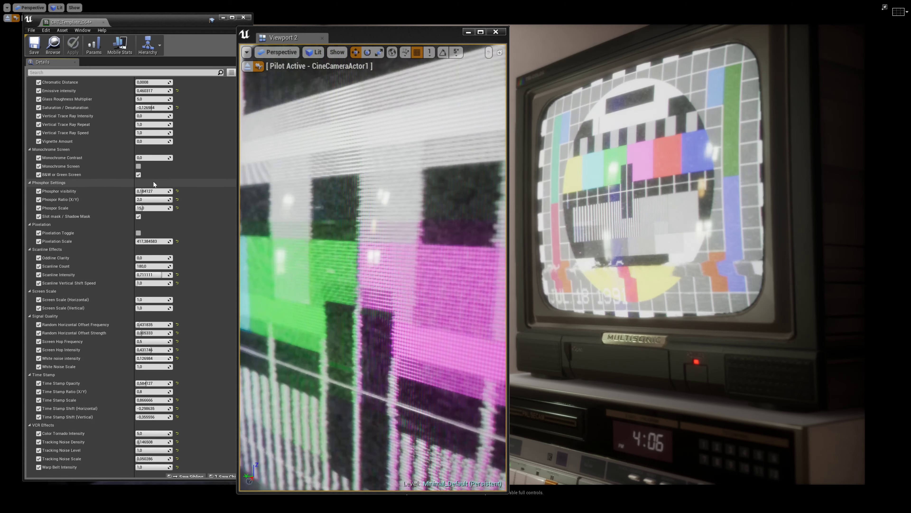
Step: Set Display Input to the test_photo texture, found by searching 'oto'
scroll(154, 182, "up", 4)
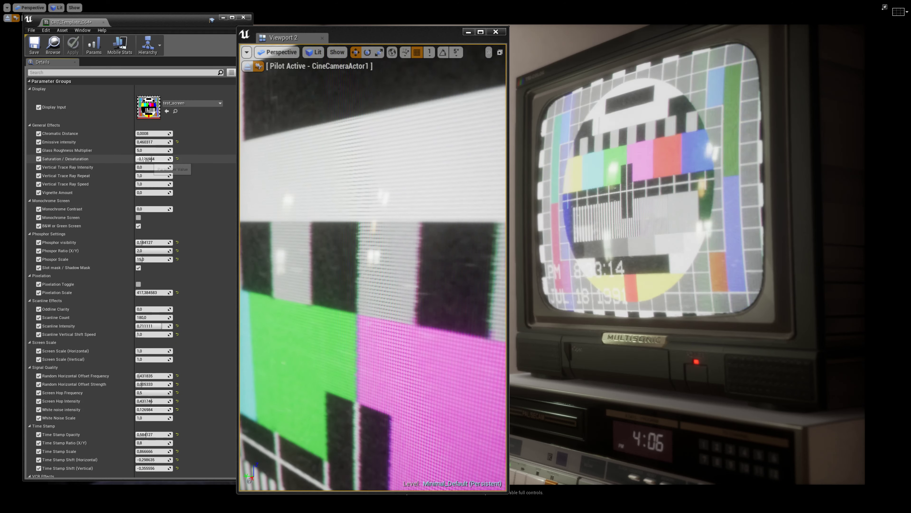
left_click(192, 103)
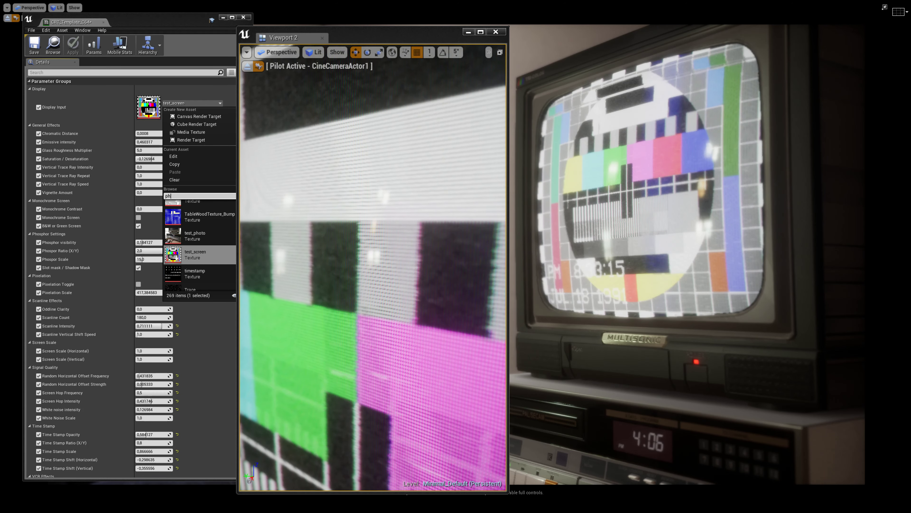
type("oto")
left_click(184, 213)
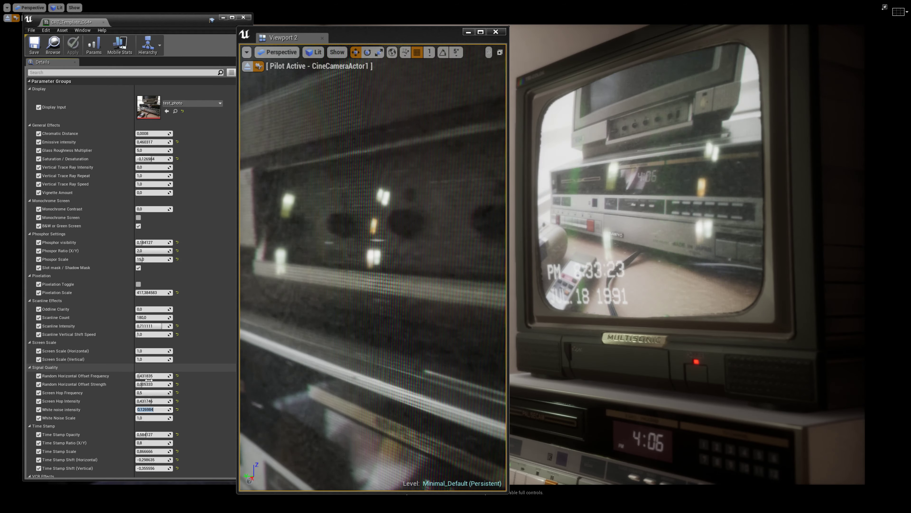
Step: Remove white noise and reset Screen Hop and Random Horizontal Offset strength and frequency
scroll(102, 418, "down", 3)
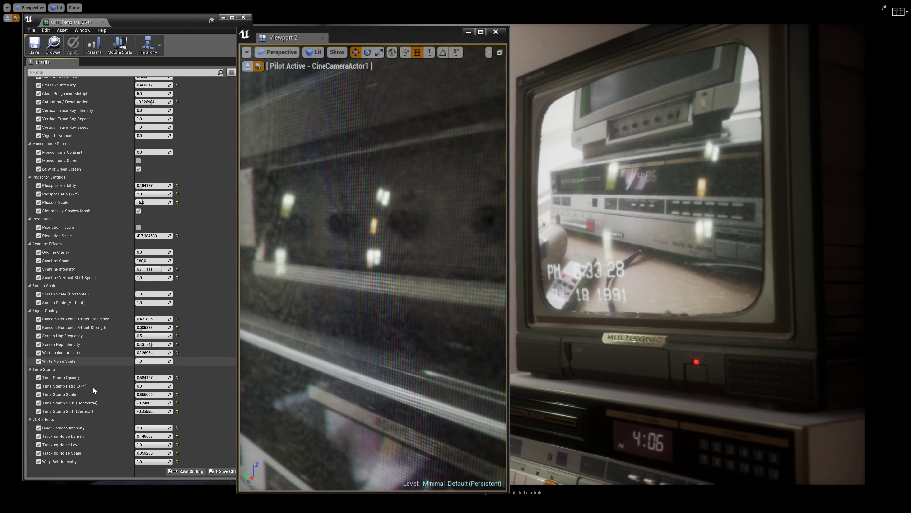
left_click_drag(150, 352, 136, 353)
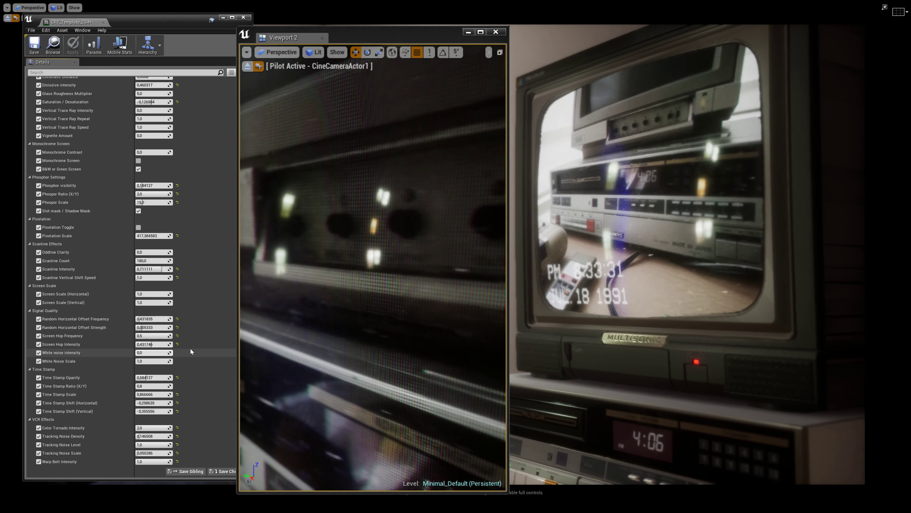
left_click(178, 344)
left_click(177, 336)
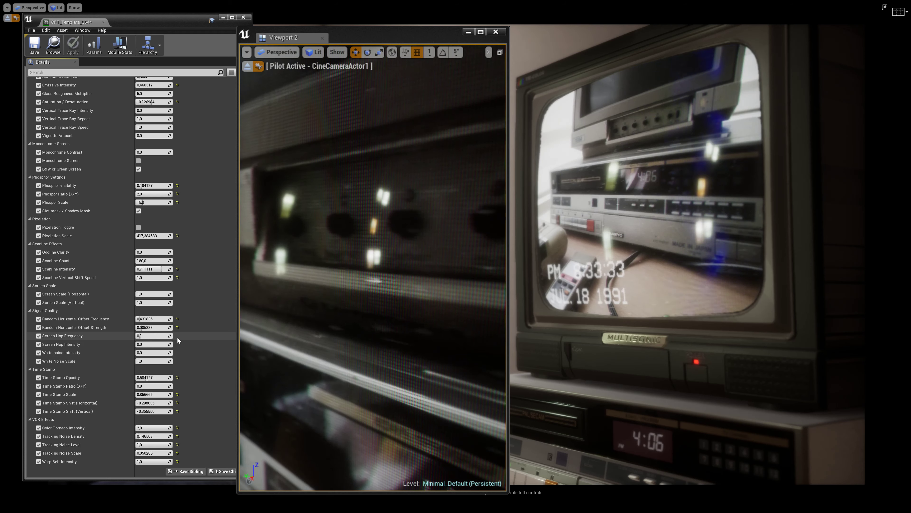
left_click(178, 327)
left_click(178, 319)
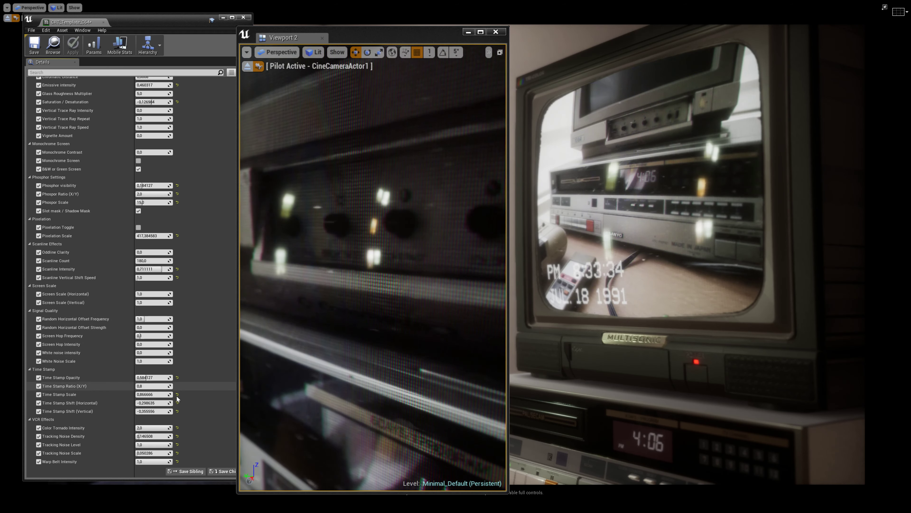
Step: Reset Time Stamp Opacity, Color Tornado, Tracking Noise Level/Density, Warp Belt and Scanline Intensity
left_click(177, 378)
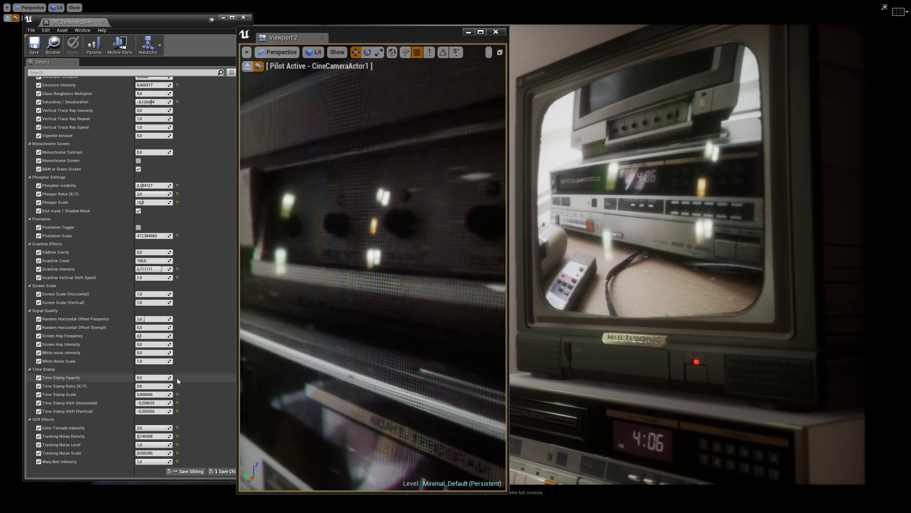
left_click(177, 427)
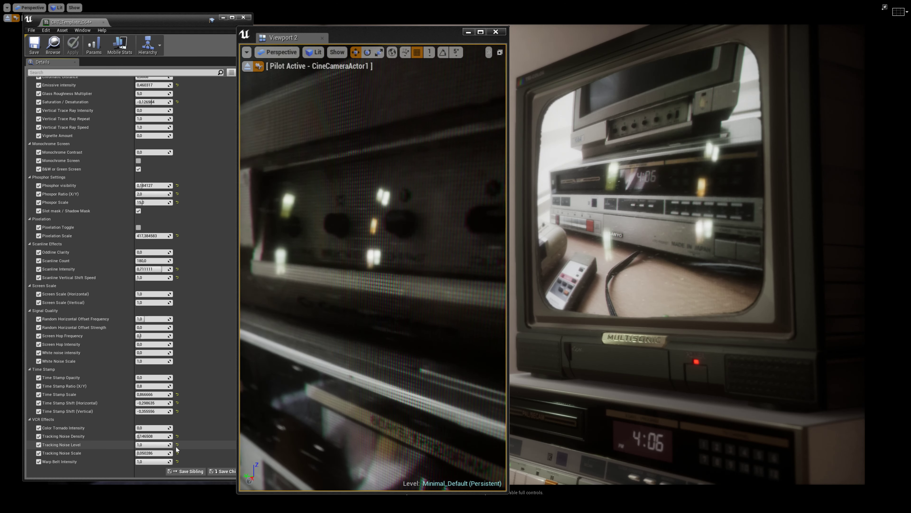
left_click(176, 445)
left_click(177, 437)
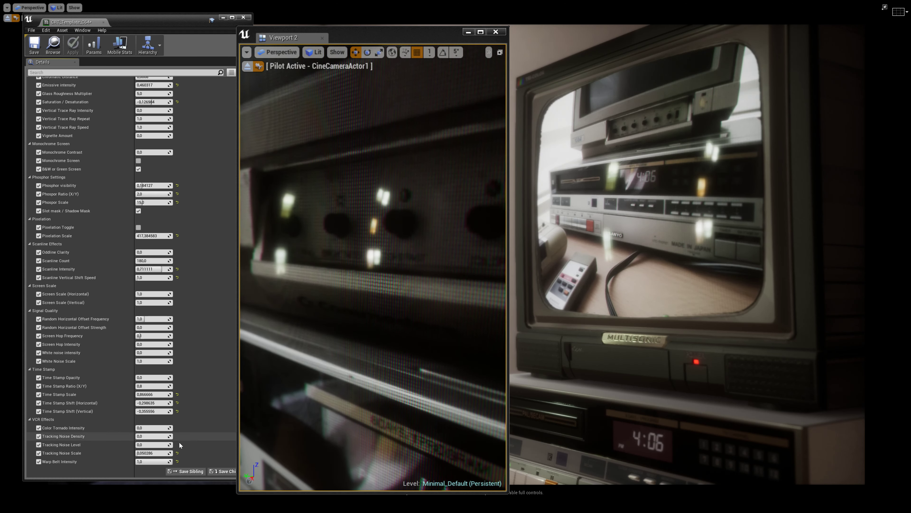
left_click(177, 462)
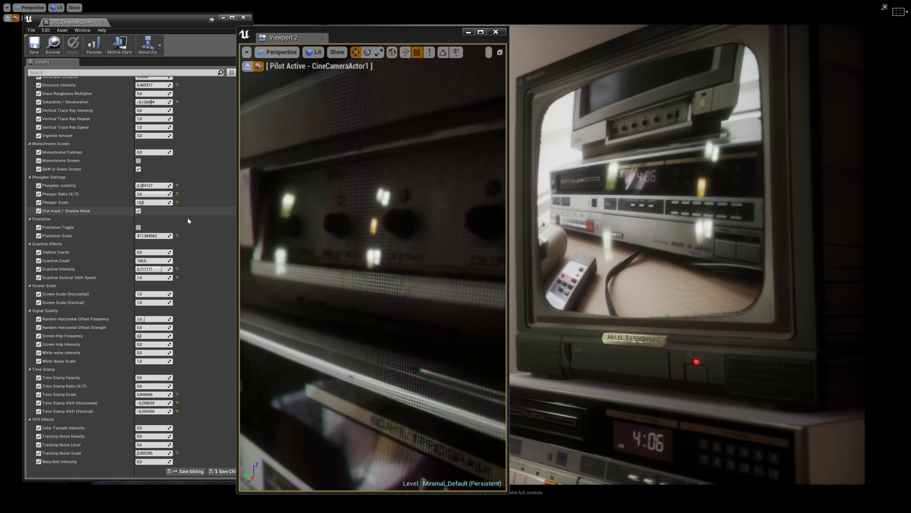
left_click(177, 269)
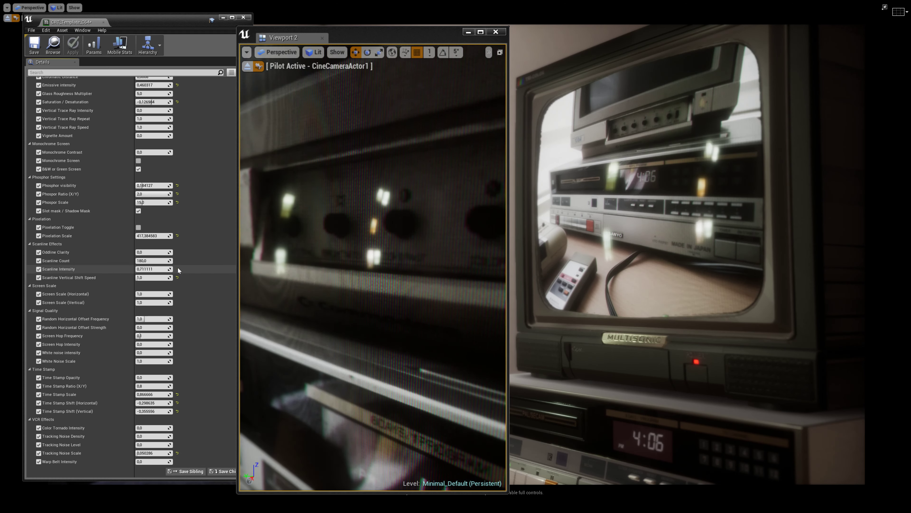
Step: Reset Phosphor Visibility and Saturation / Desaturation to 0.0 and Emissive Intensity to 1.0
scroll(178, 268, "up", 1)
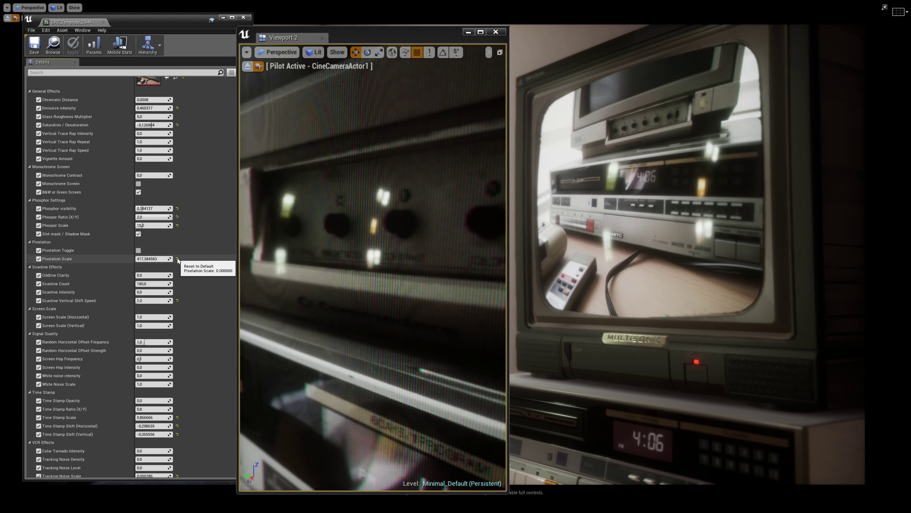
left_click(177, 208)
scroll(176, 209, "up", 2)
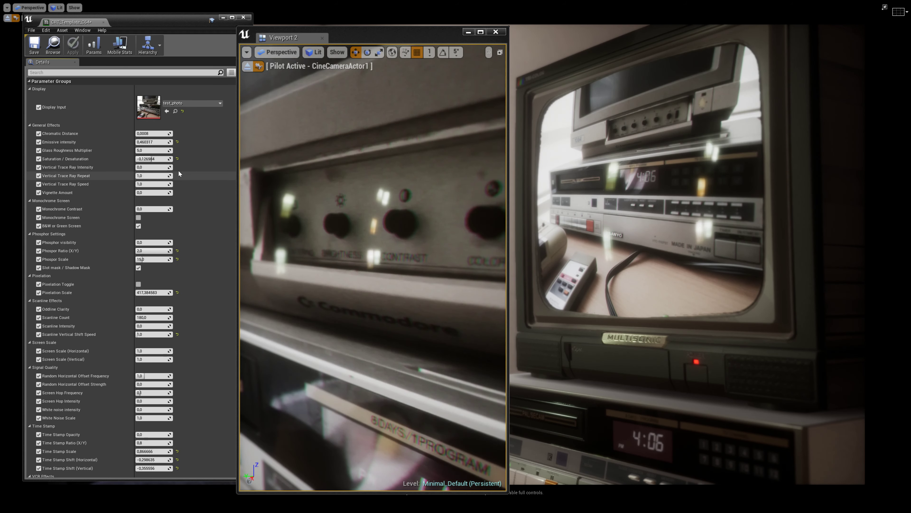
left_click(177, 160)
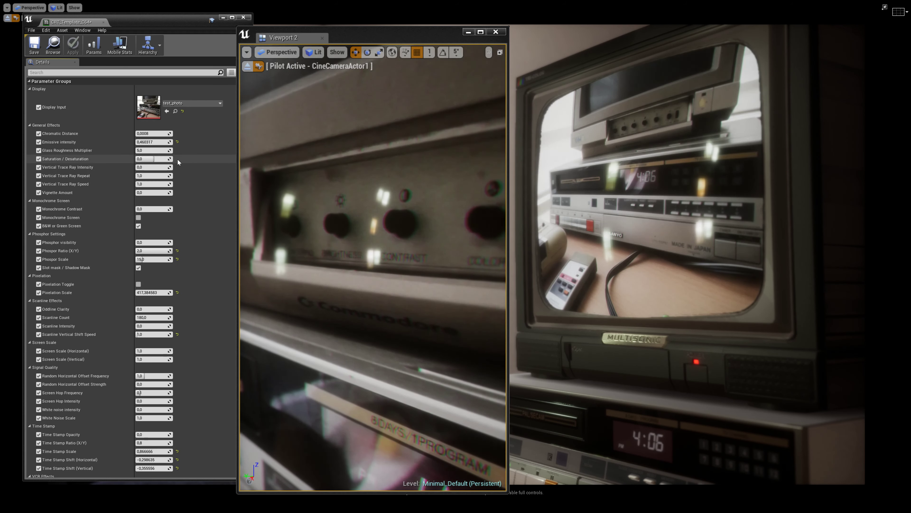
left_click(177, 142)
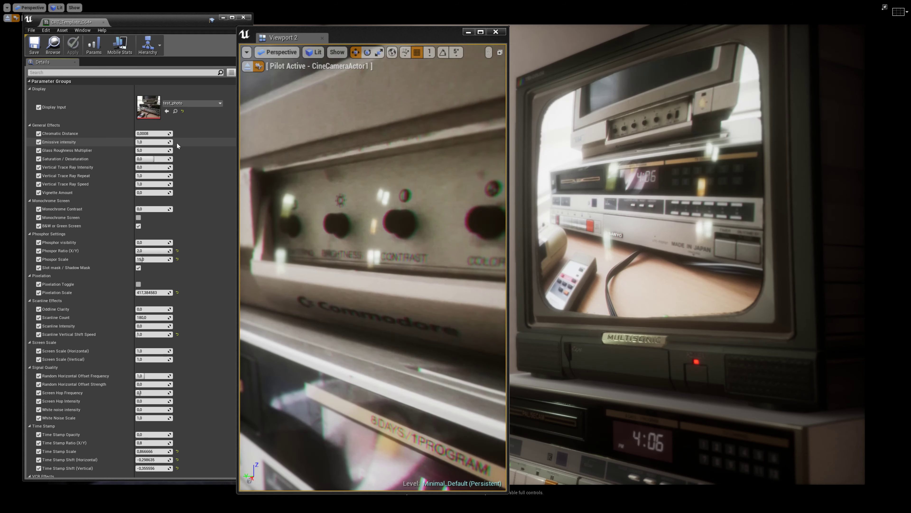